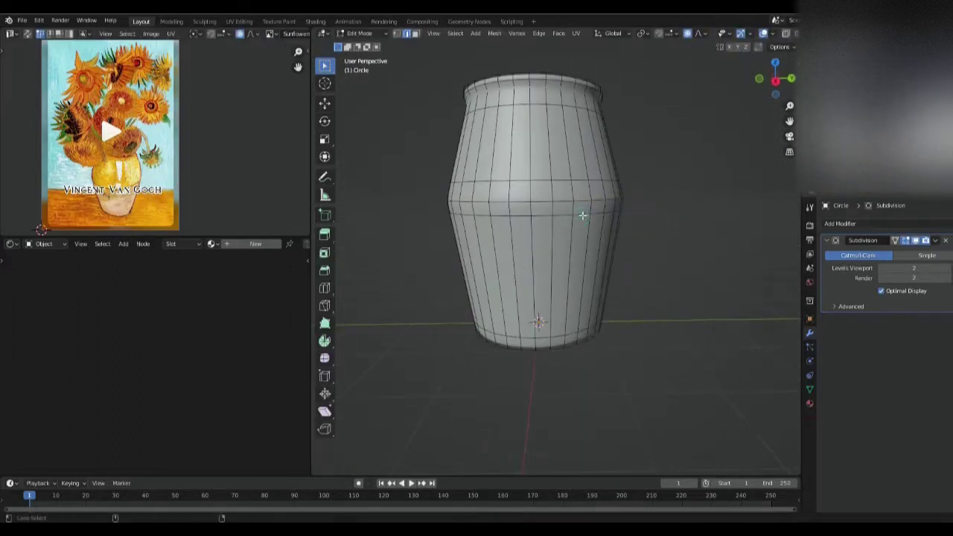
# Step: Select the top rim edge loop of the subdivided Circle vase in Edit Mode
pyautogui.keyDown('alt'); pyautogui.click(500, 140); pyautogui.keyUp('alt')
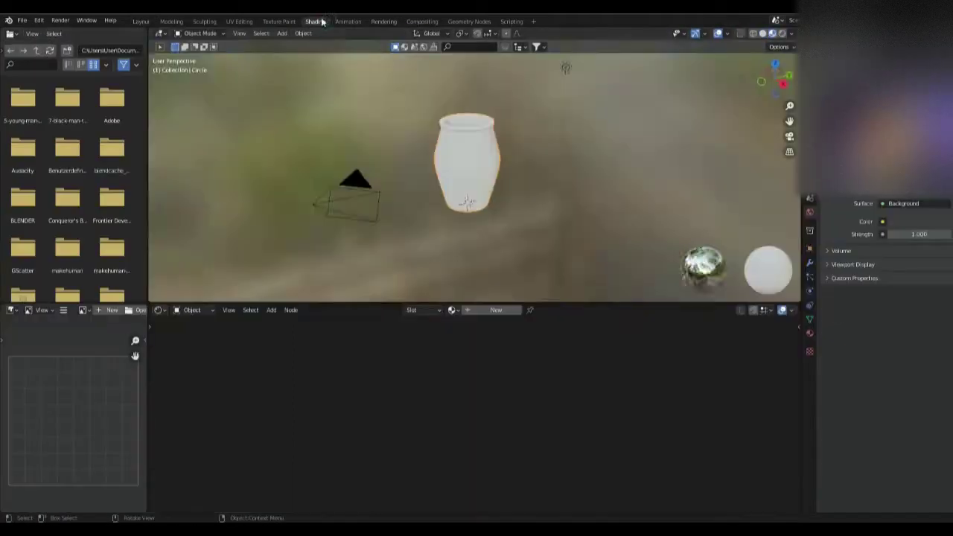
# Step: Create Material.001 for the vase and show Sunflowers.png as the yellow colour reference
pyautogui.click(112, 335)
pyautogui.click(475, 311)
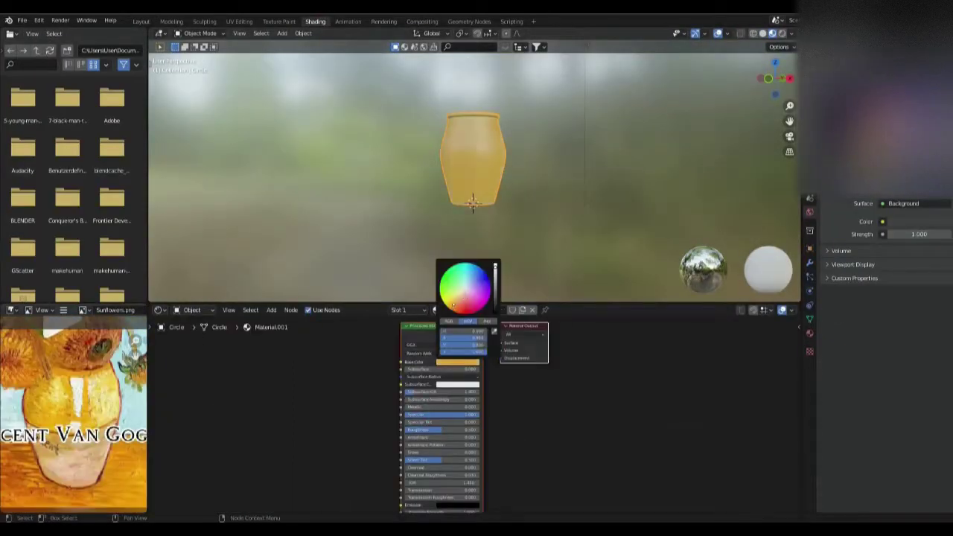